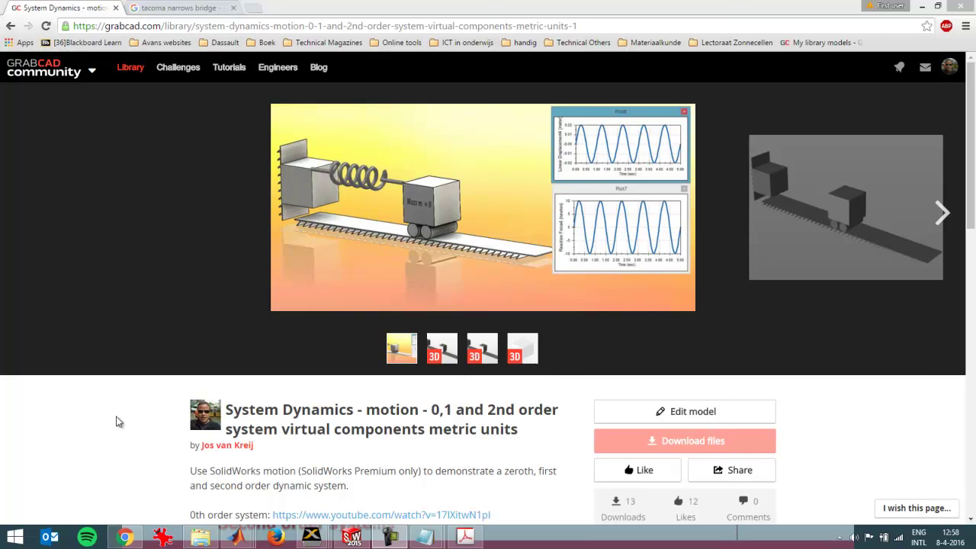
Switch to SOLIDWORKS, check the linear spring's damping coefficient in the 15.9Hz=100rad/s motion study and play the motion from the start
scroll(131, 411, down, 5)
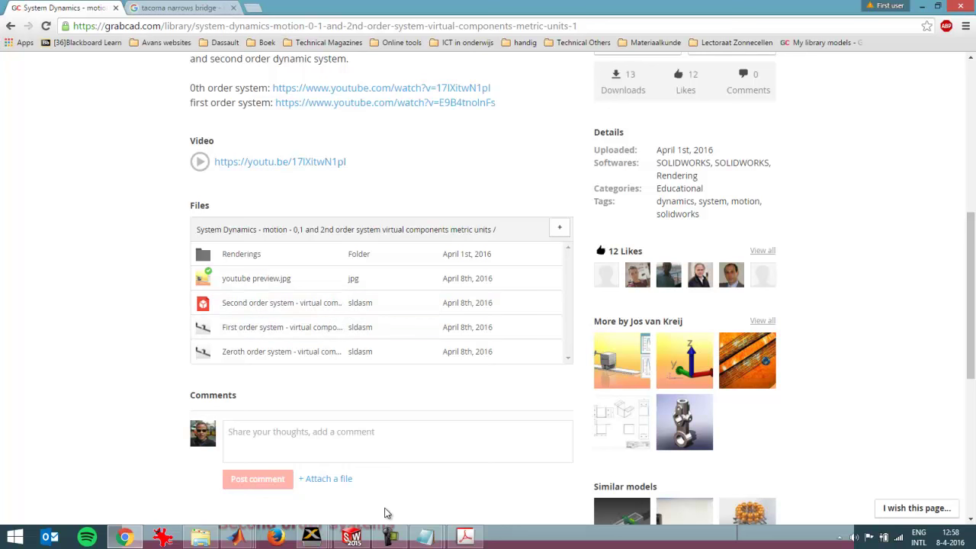
click(350, 534)
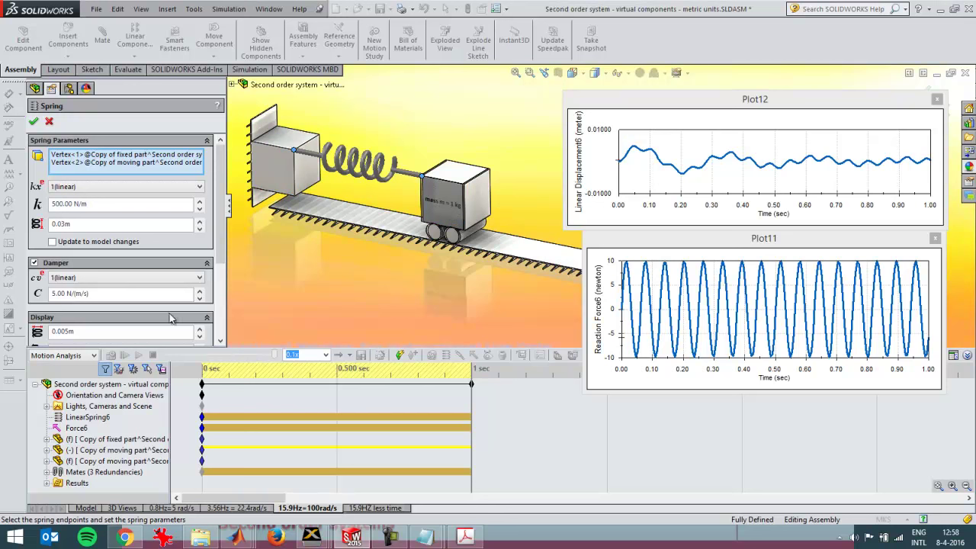
drag(157, 294, 44, 296)
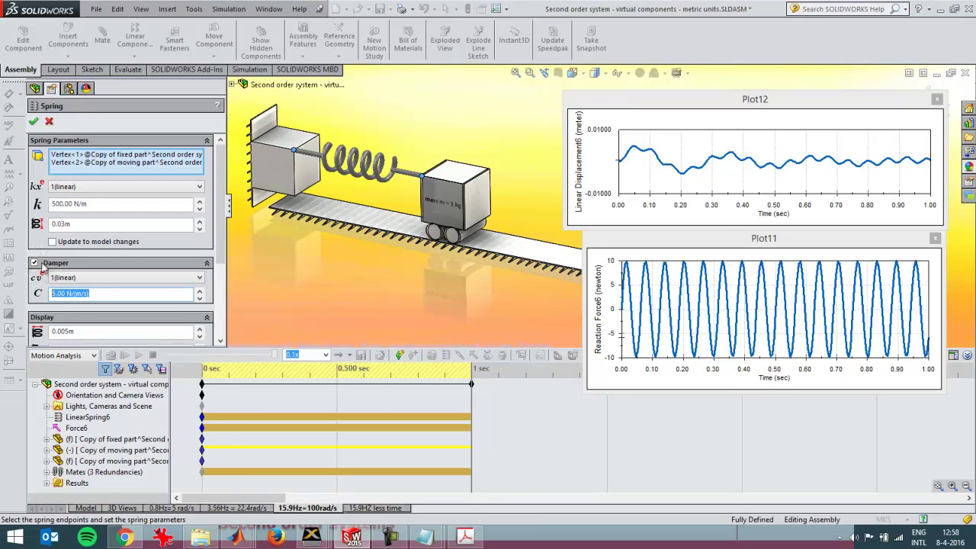
click(33, 122)
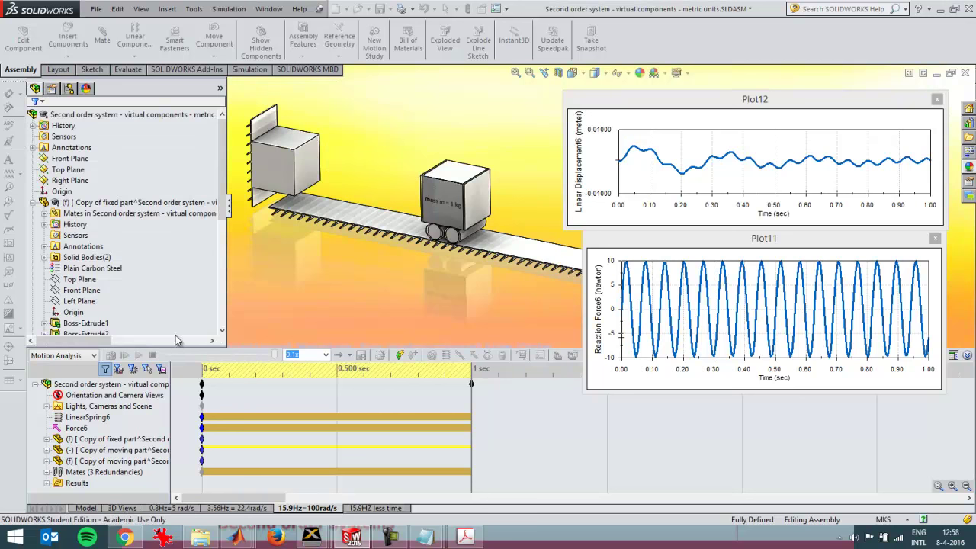
click(125, 356)
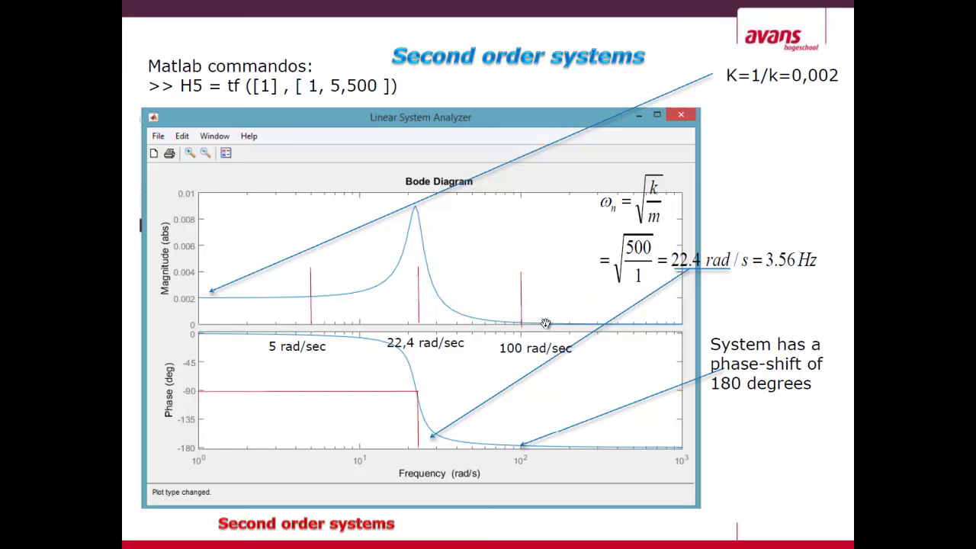
Return from the slide to SOLIDWORKS and play the 0.8Hz=5 rad/s motion study from the start
key(alt+Tab)
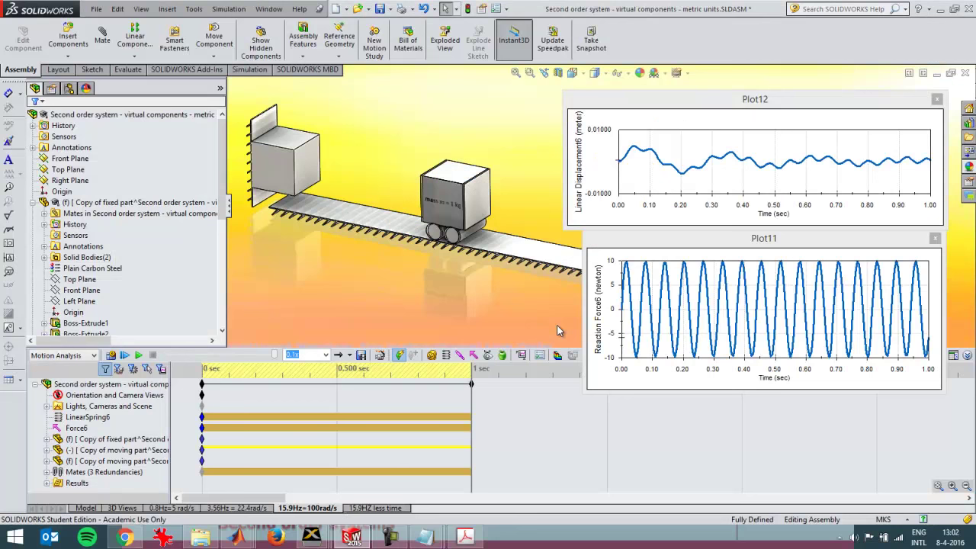
click(115, 460)
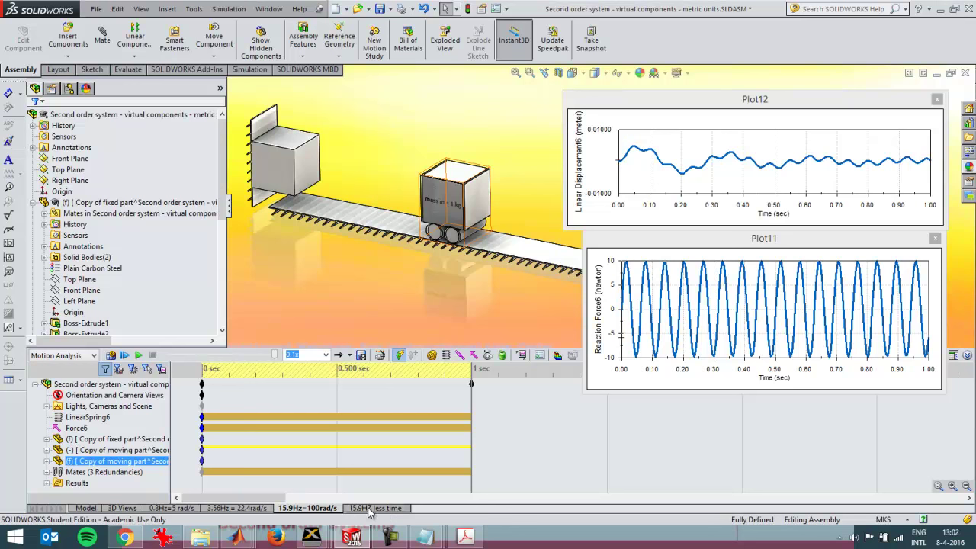
click(171, 508)
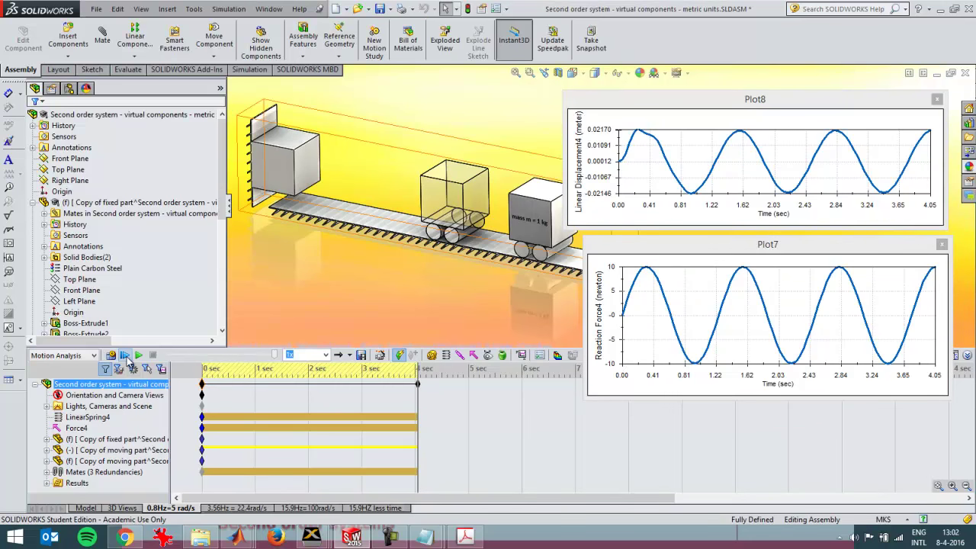
click(126, 356)
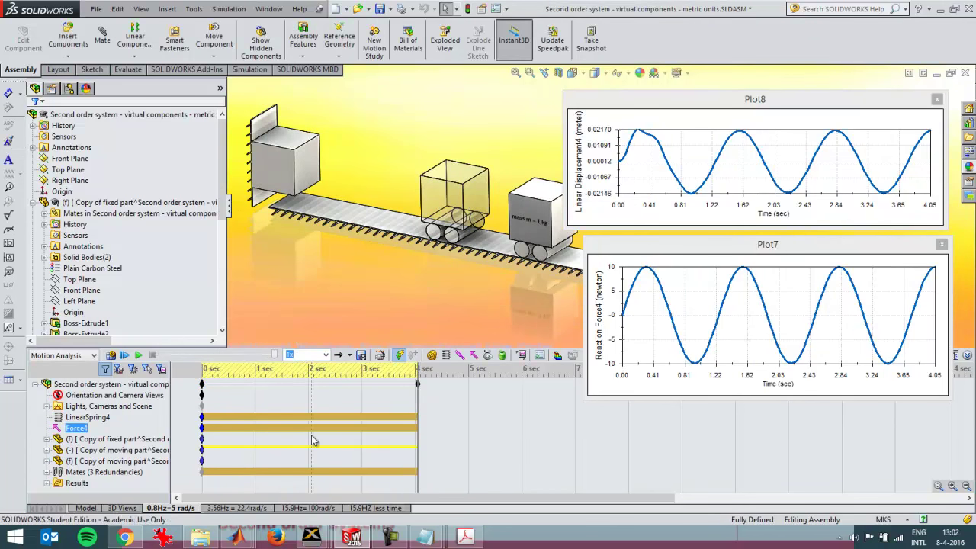
Play the 3.56Hz = 22.4rad/s motion study at 0.25x with its linear spring selected, and stop the playback partway
click(258, 509)
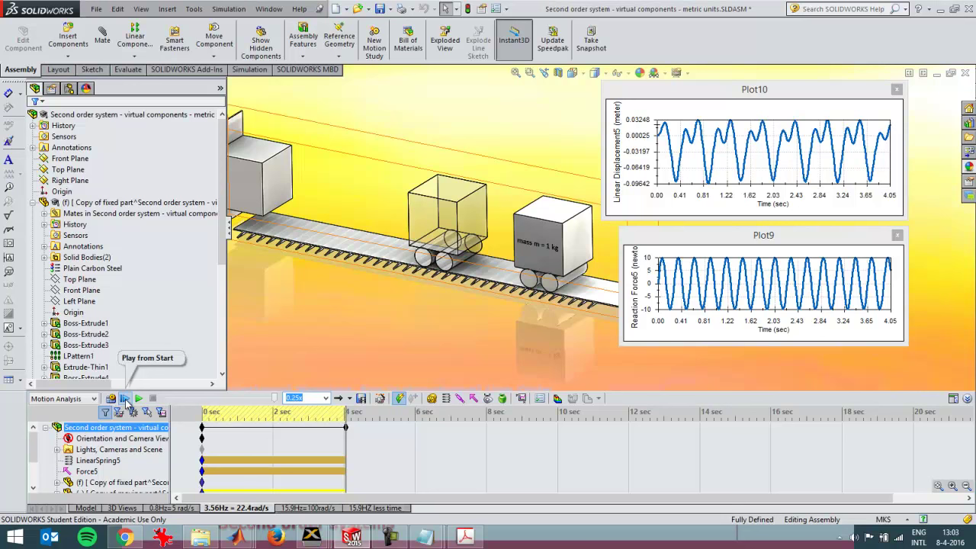
click(125, 398)
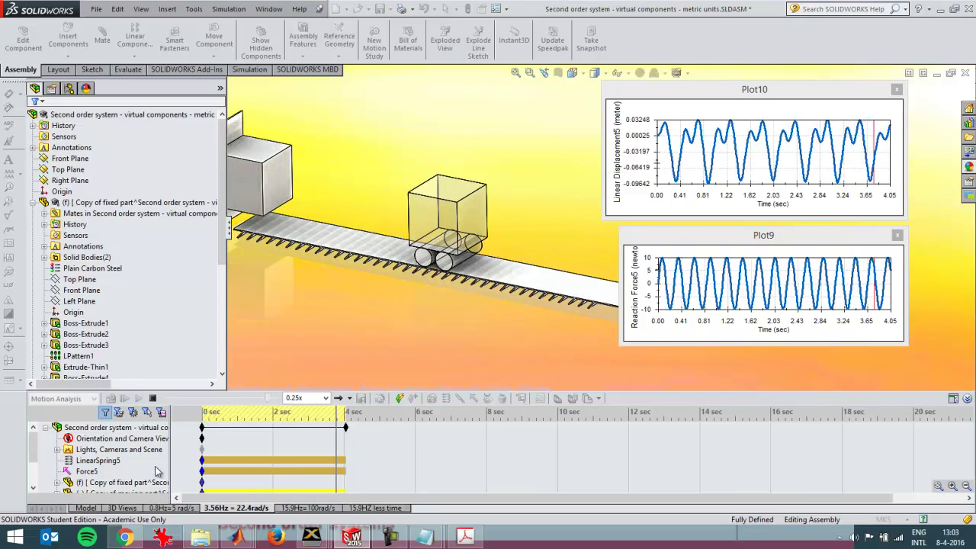
click(103, 460)
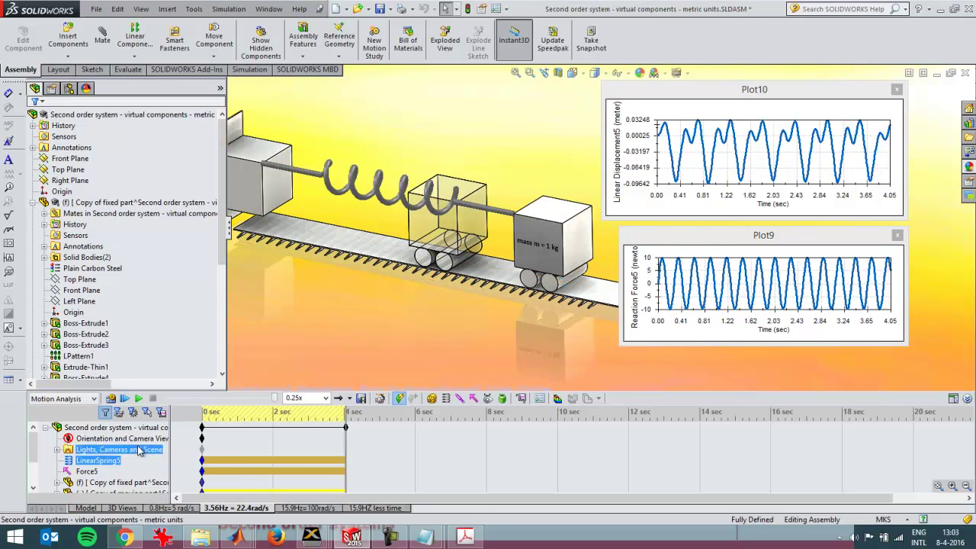
click(138, 398)
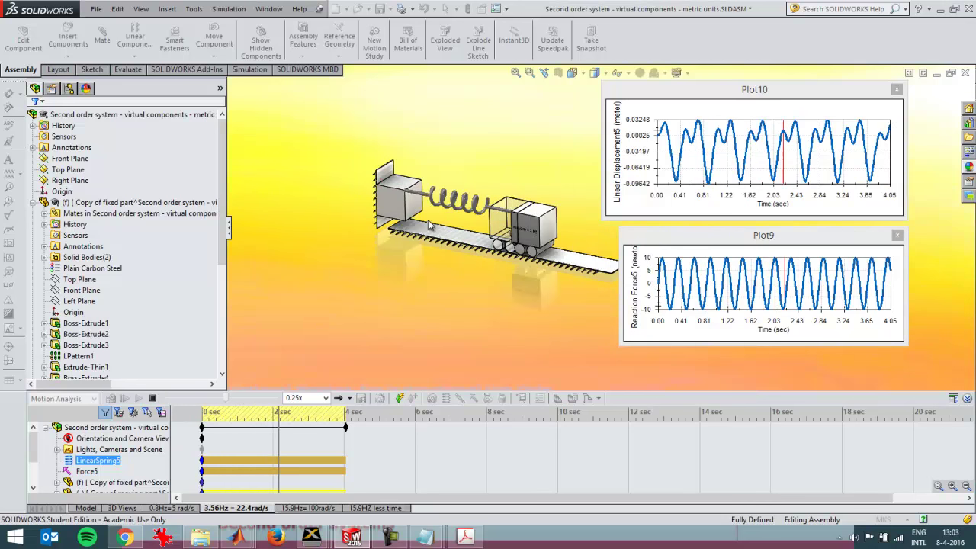
click(153, 398)
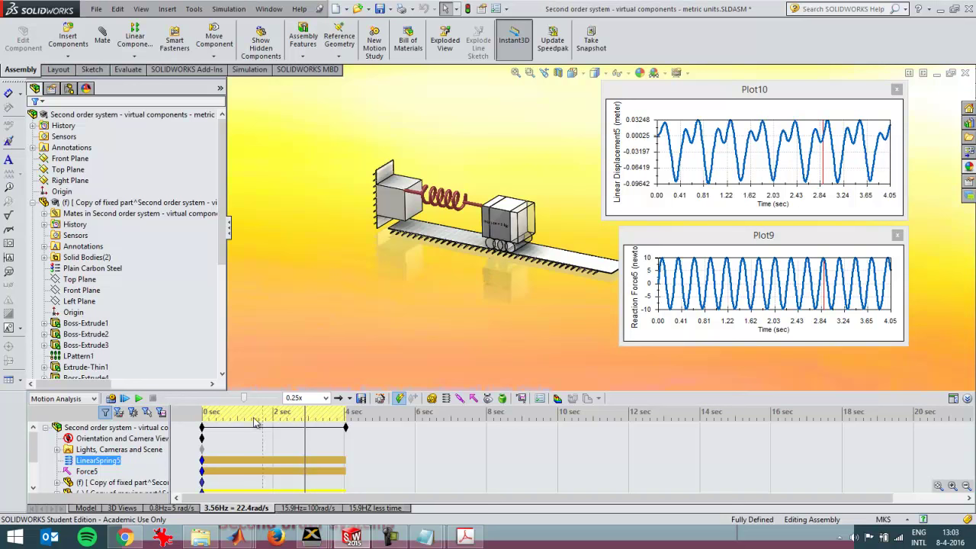
Switch to Chrome and view the image results for tacoma narrows bridge as a resonance example
click(135, 540)
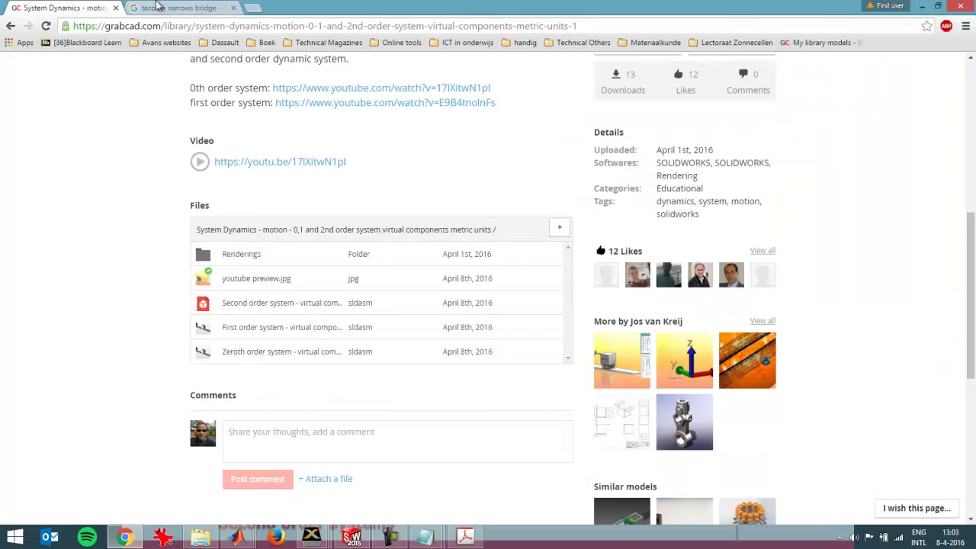
click(162, 7)
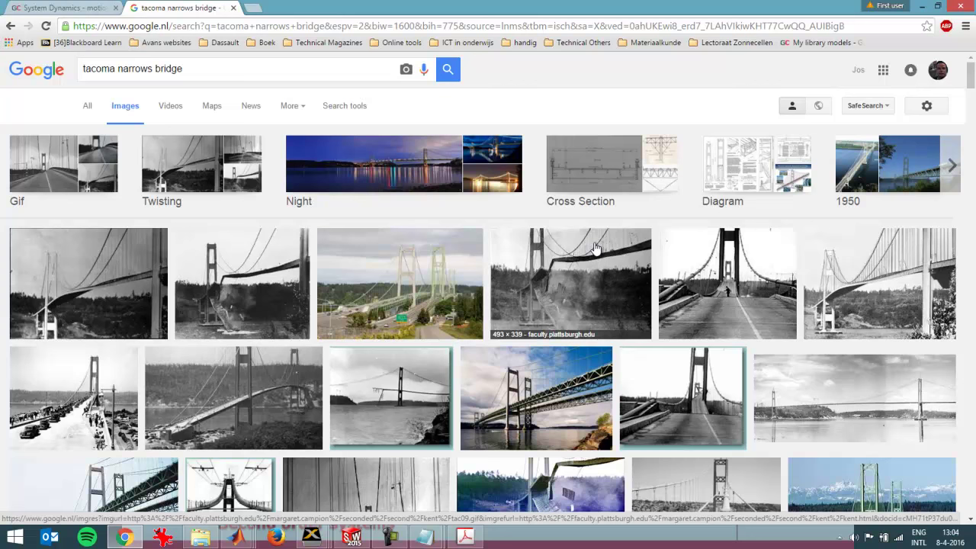
key(alt+Tab)
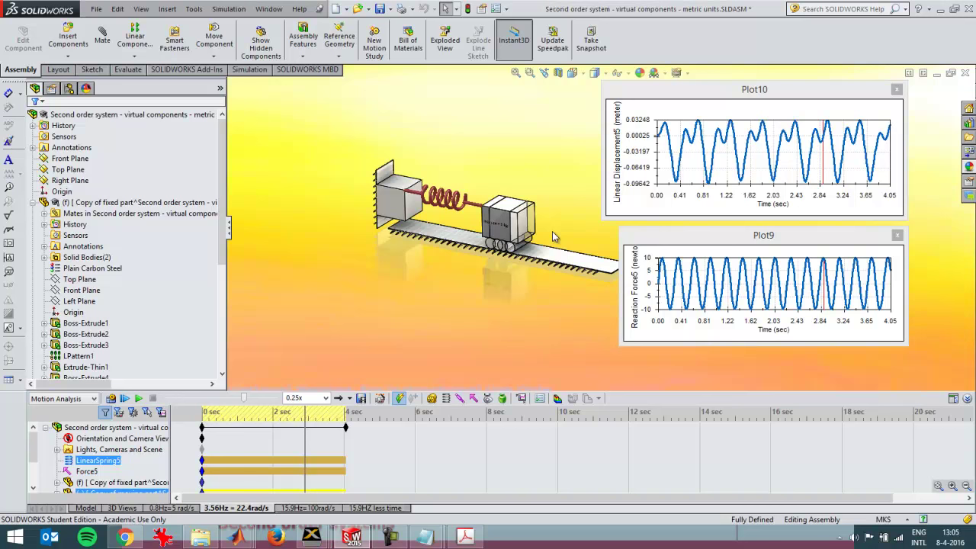
Switch to the Second order systems slide and examine the Bode diagram around 100 rad/sec
click(125, 398)
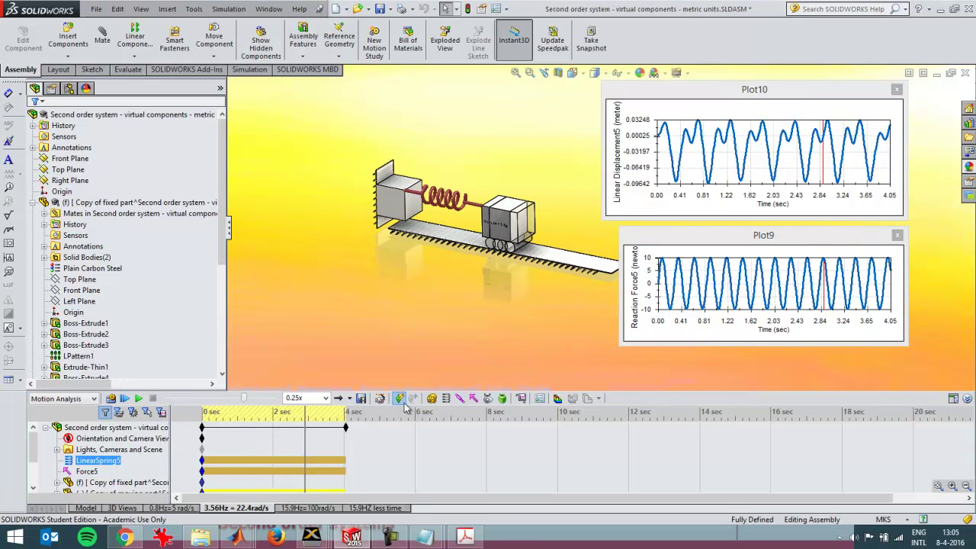
click(114, 492)
click(466, 534)
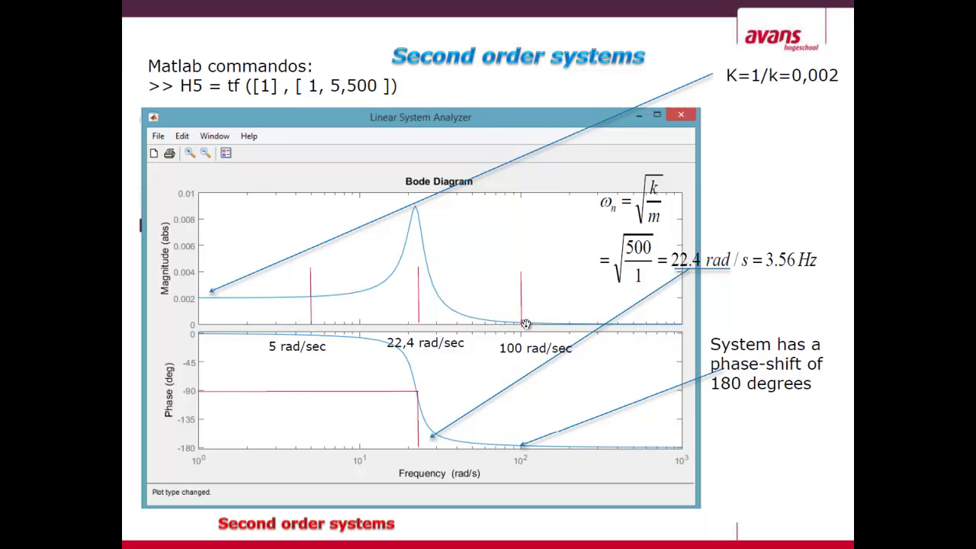
Switch back to SOLIDWORKS and play the 15.9Hz=100rad/s motion study from the start
key(alt+Tab)
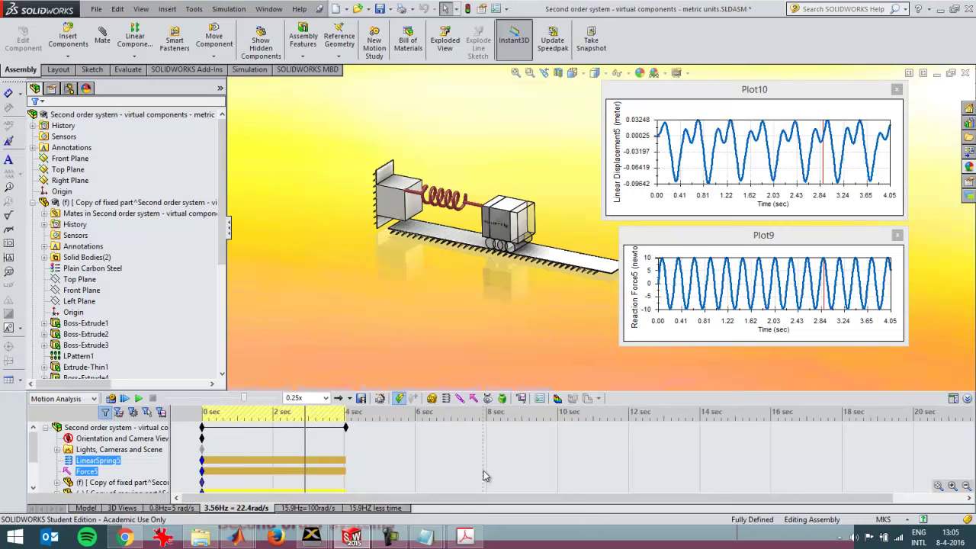
click(325, 508)
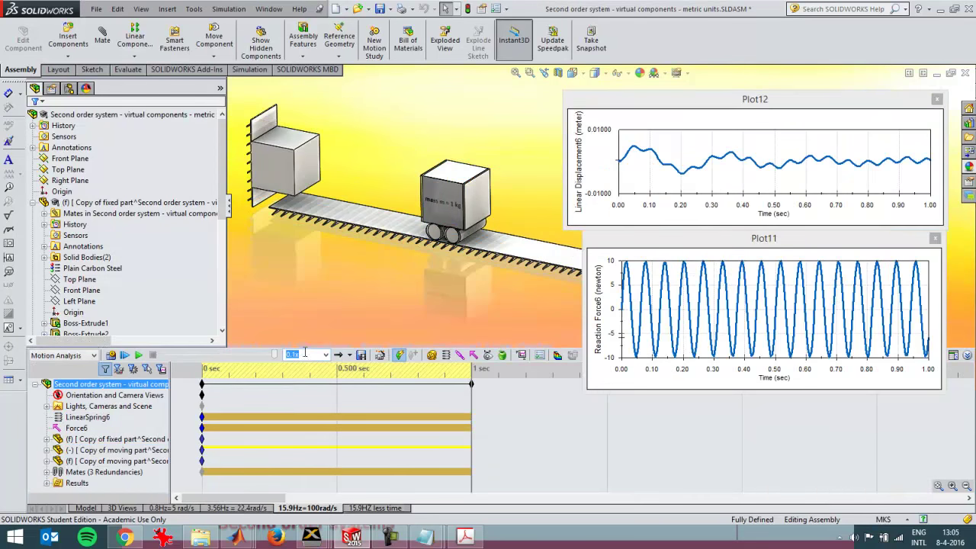
click(125, 356)
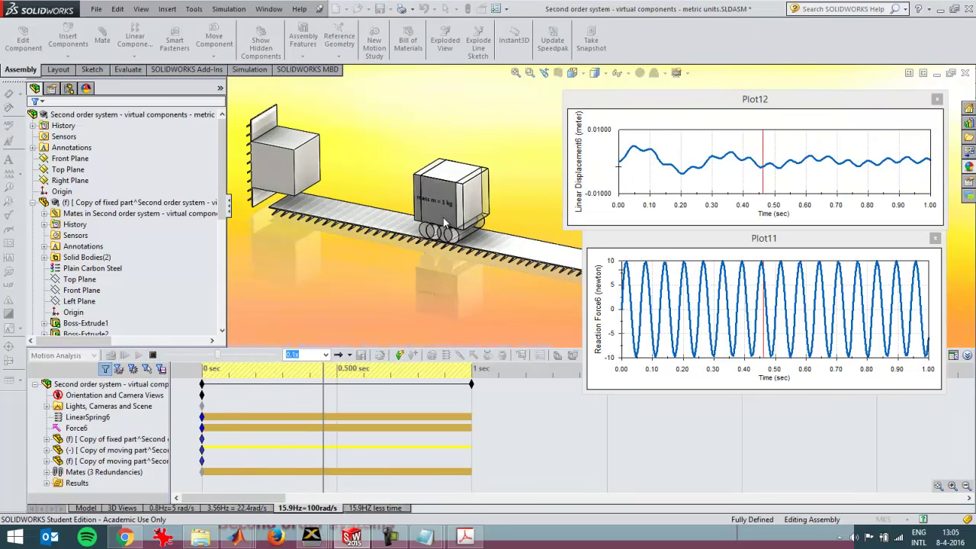
Open the definition of the force on the moving part, check its harmonic frequency against the Bode diagram, and close the definition
click(82, 429)
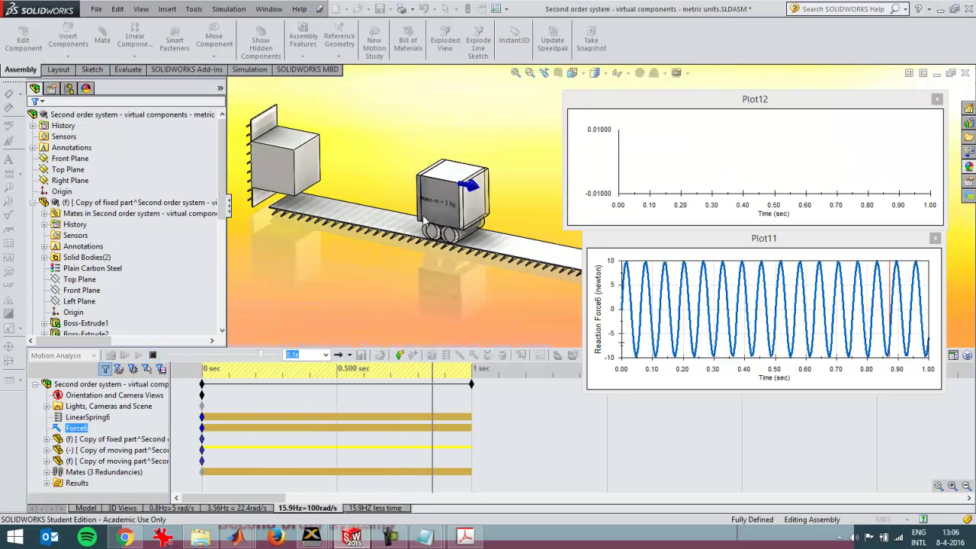
right_click(83, 430)
click(133, 323)
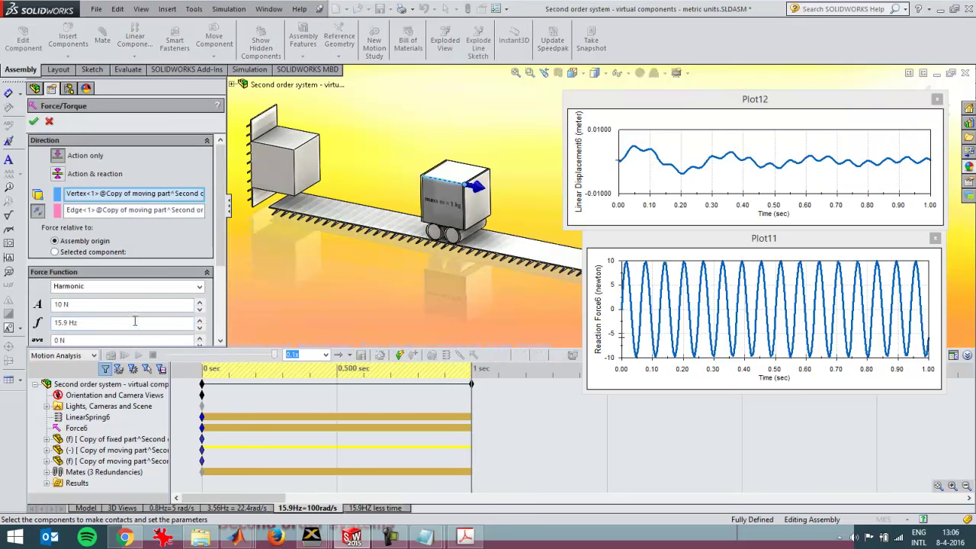
drag(80, 324, 37, 327)
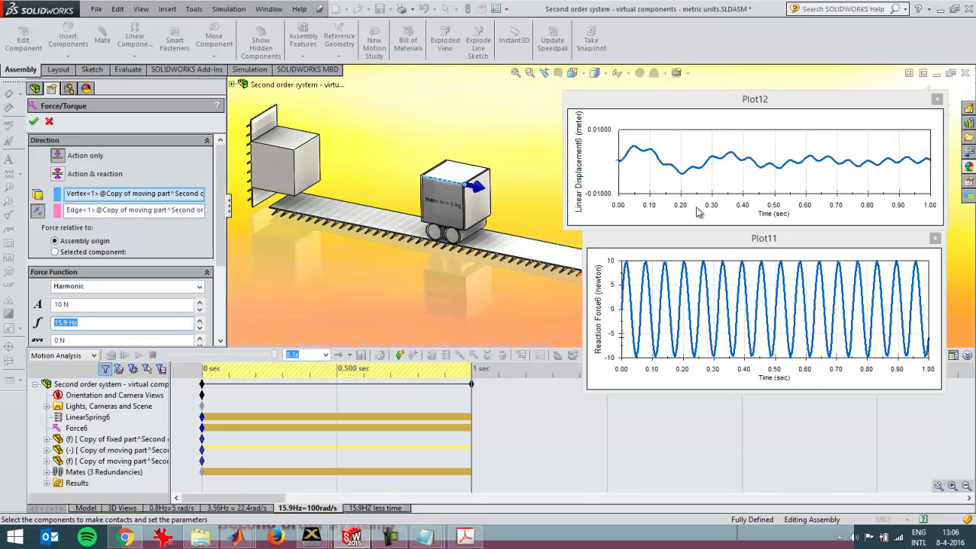
click(467, 539)
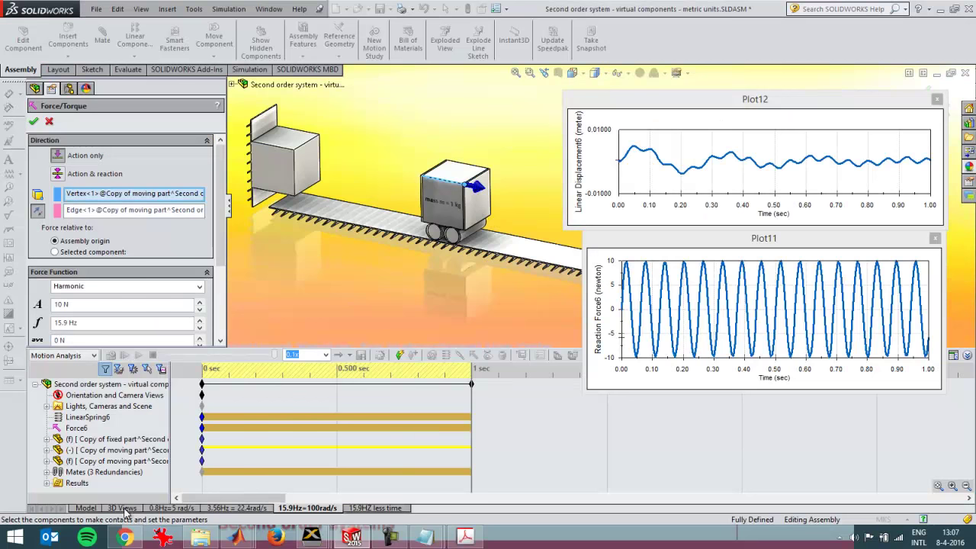
click(34, 121)
Return to the 0.8Hz=5 rad/s motion study, replay it and compare the phase of its displacement and reaction force plots
click(161, 511)
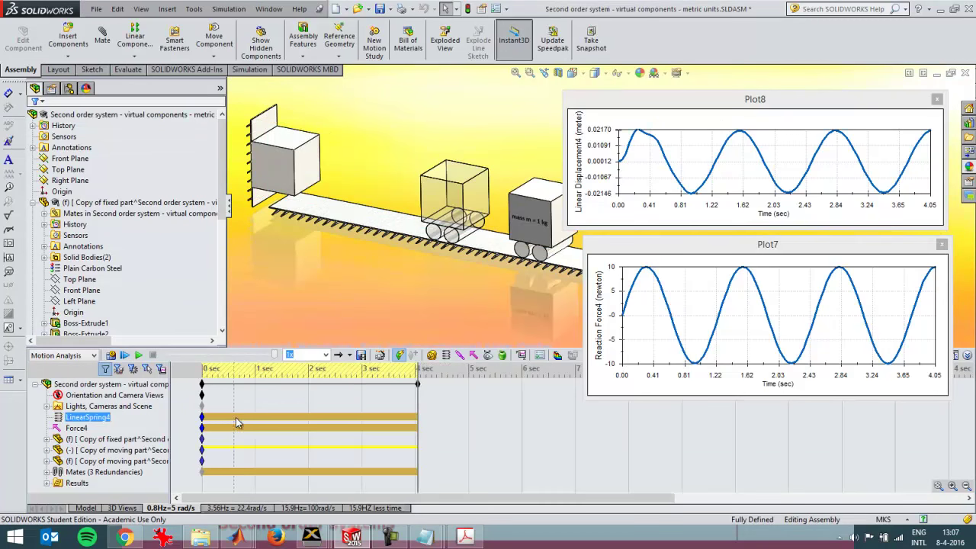
click(98, 418)
click(126, 357)
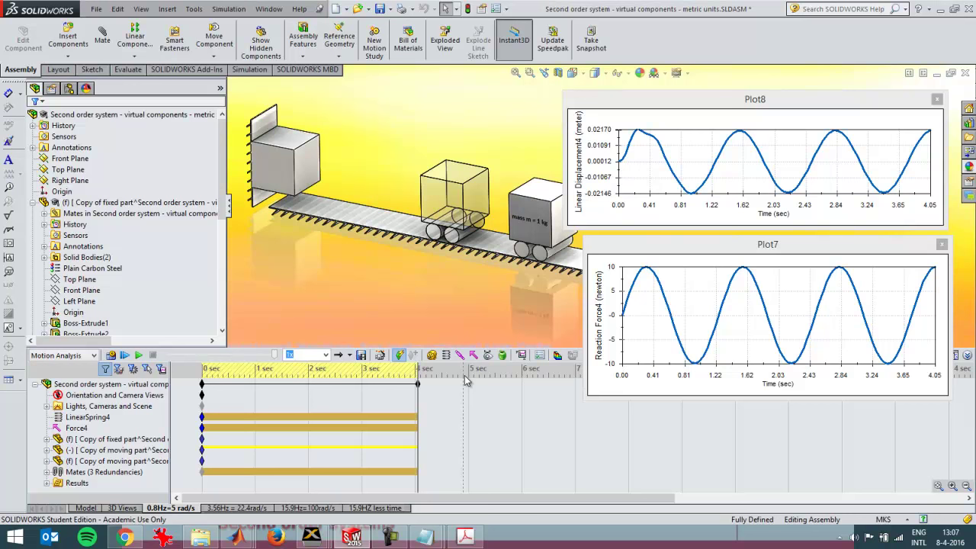
click(96, 419)
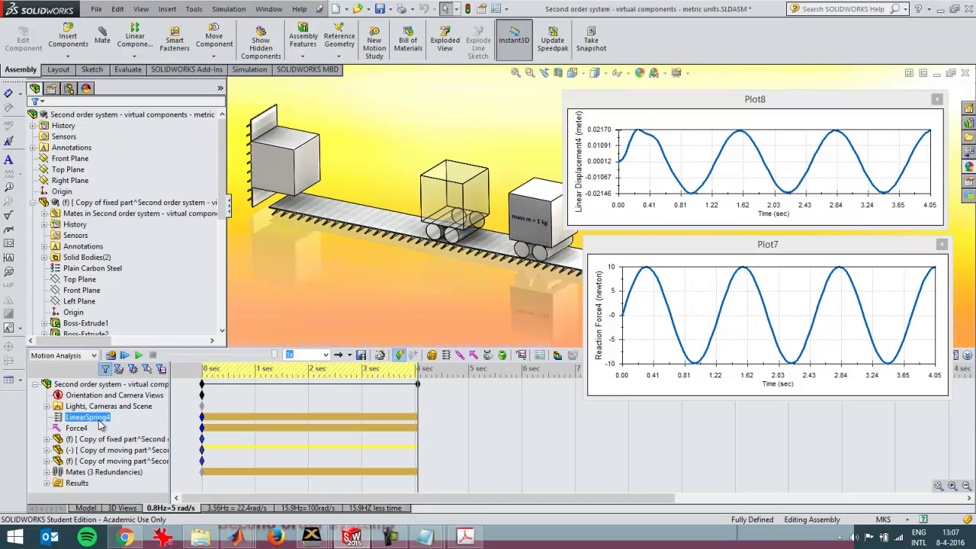
click(360, 328)
click(407, 398)
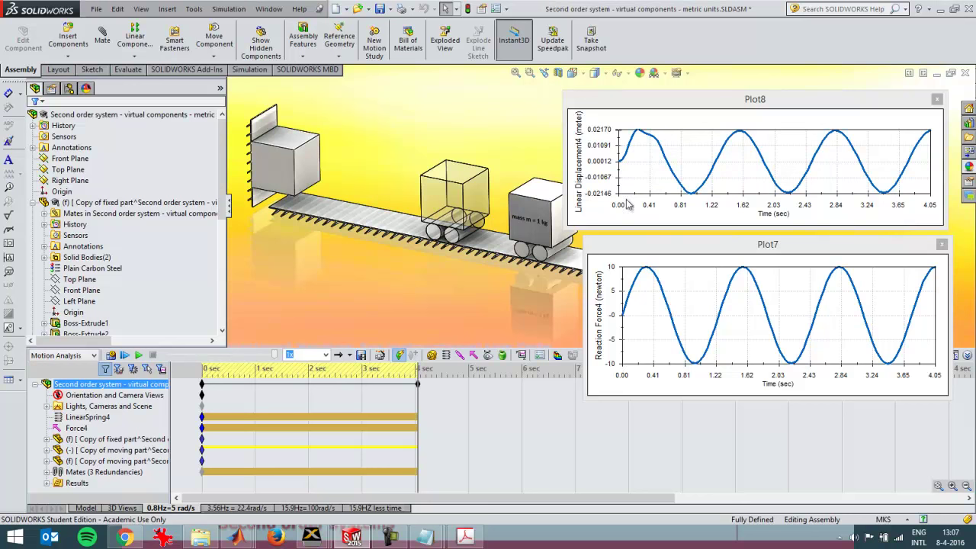
key(Down)
key(Down)
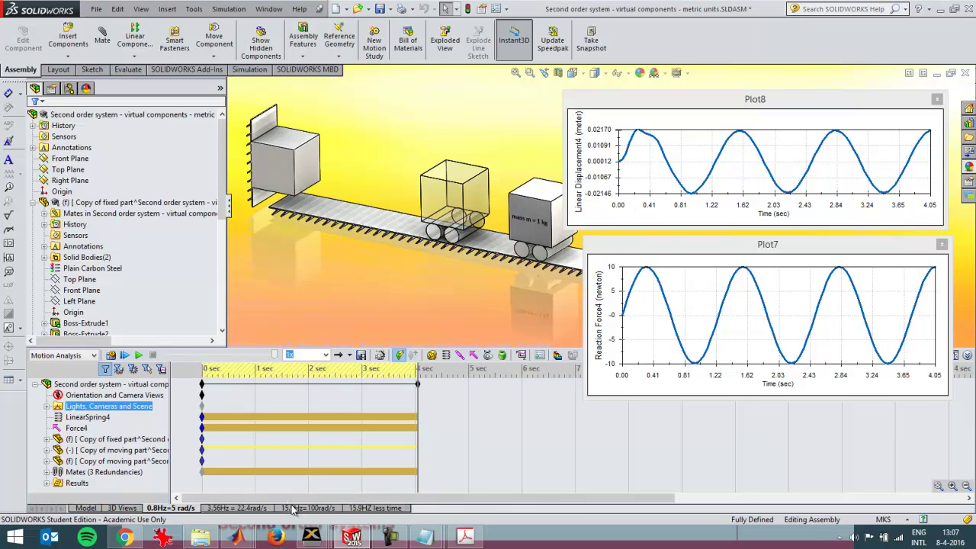
Return to the 3.56Hz = 22.4rad/s motion study and compare its displacement plot with its reaction force plot
click(237, 508)
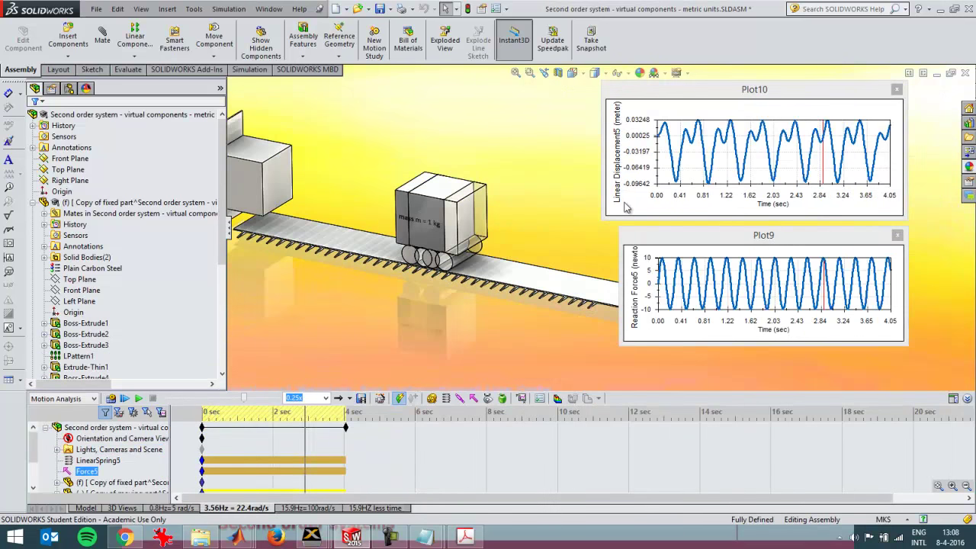
key(Down)
key(Down)
key(Down)
key(Down)
key(Down)
key(Down)
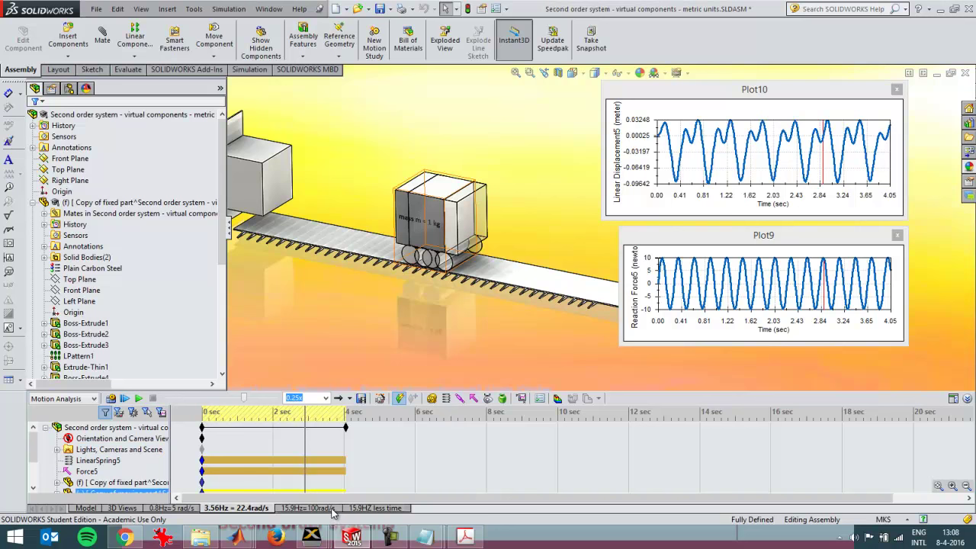
Open the 15.9HZ less time motion study and compare the phase of its displacement and reaction force plots
click(369, 509)
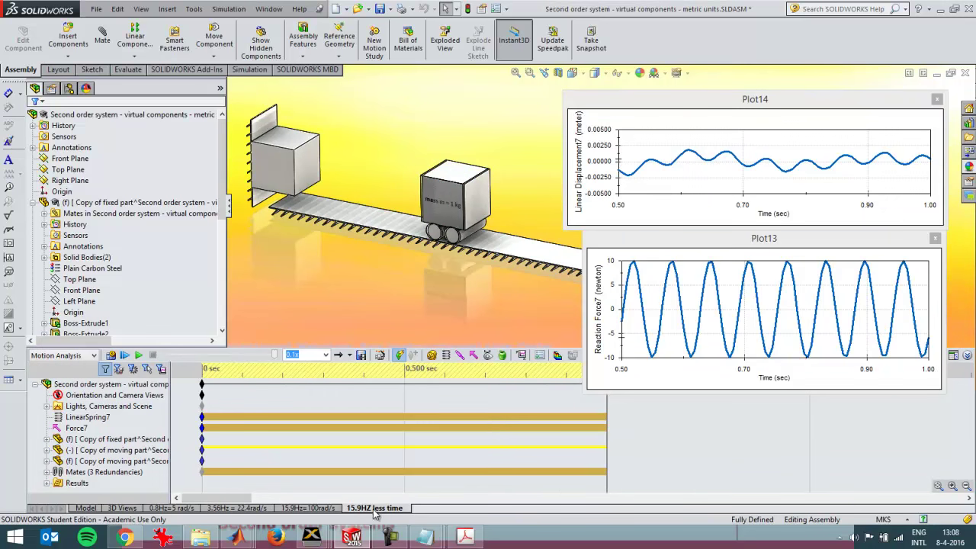
click(525, 450)
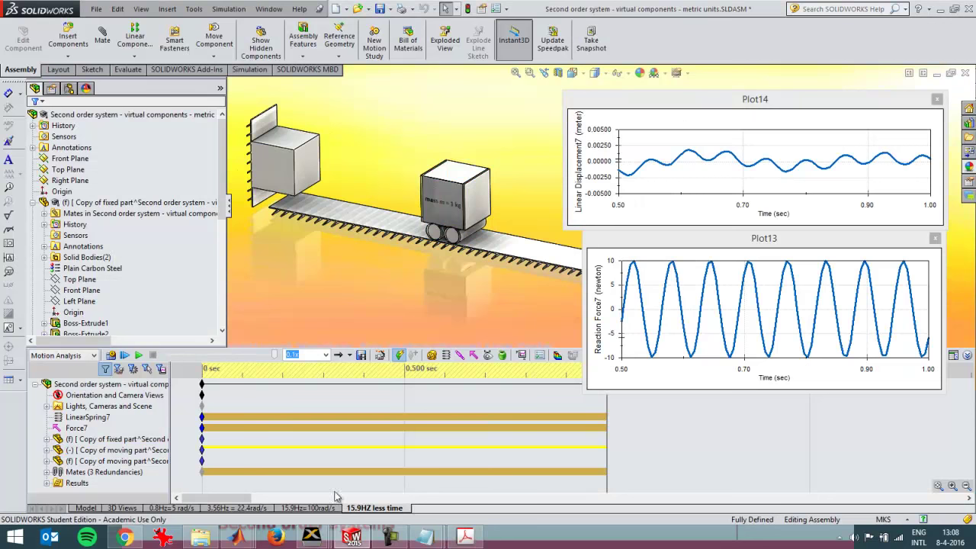
Move the reaction force plot up against the displacement plot, compare their phase along the edge of a taller, empty IrfanView window, and close it
click(351, 482)
mouse_move(673, 243)
mouse_down()
mouse_move(671, 180)
mouse_move(672, 231)
mouse_up()
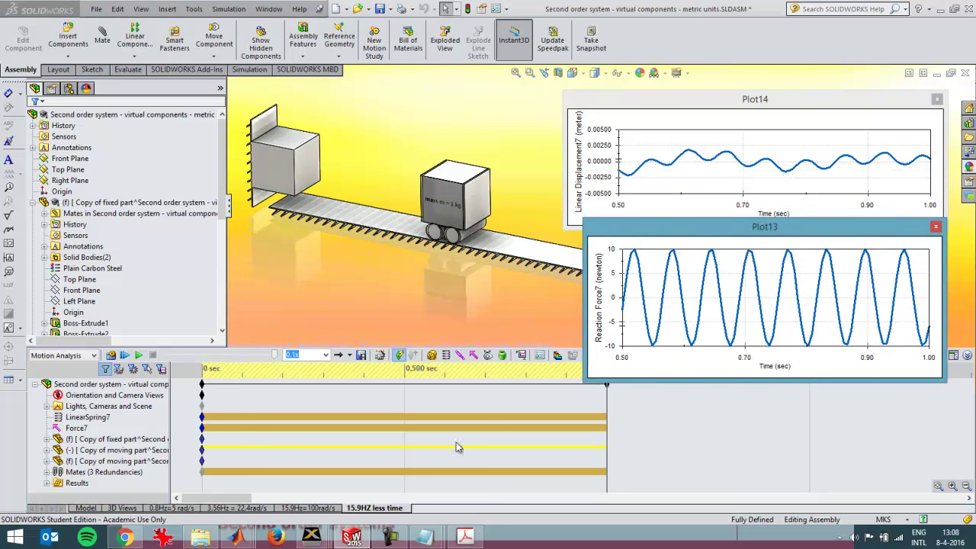
click(163, 537)
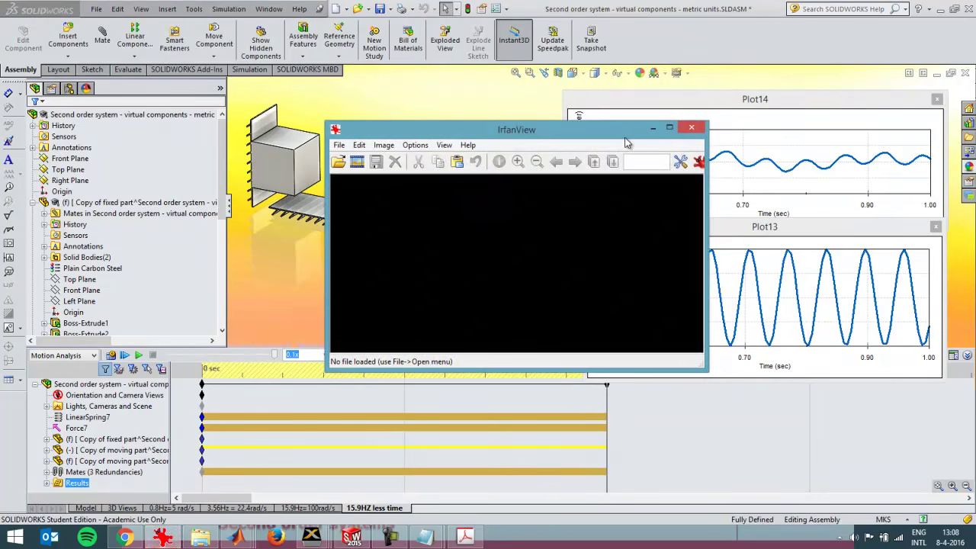
drag(636, 369, 638, 467)
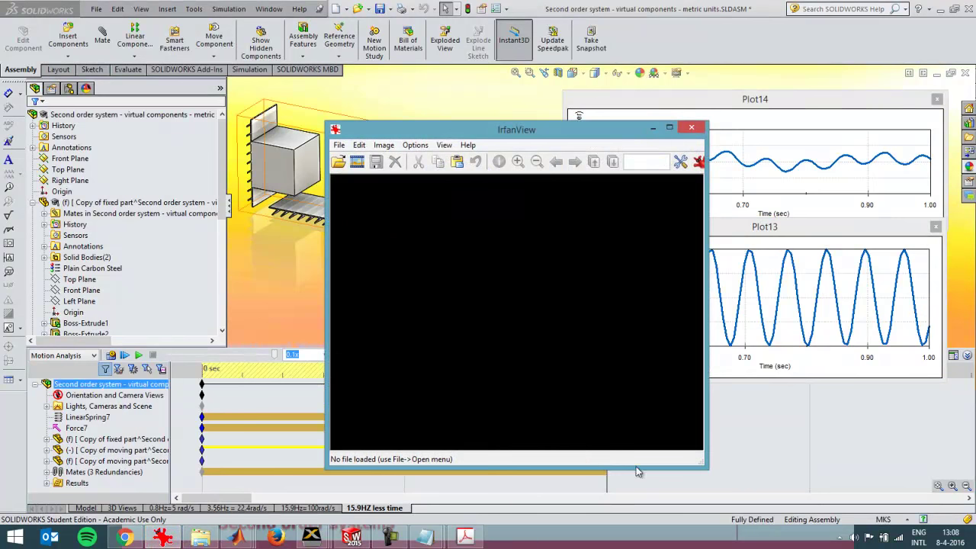
drag(615, 136, 645, 128)
click(714, 128)
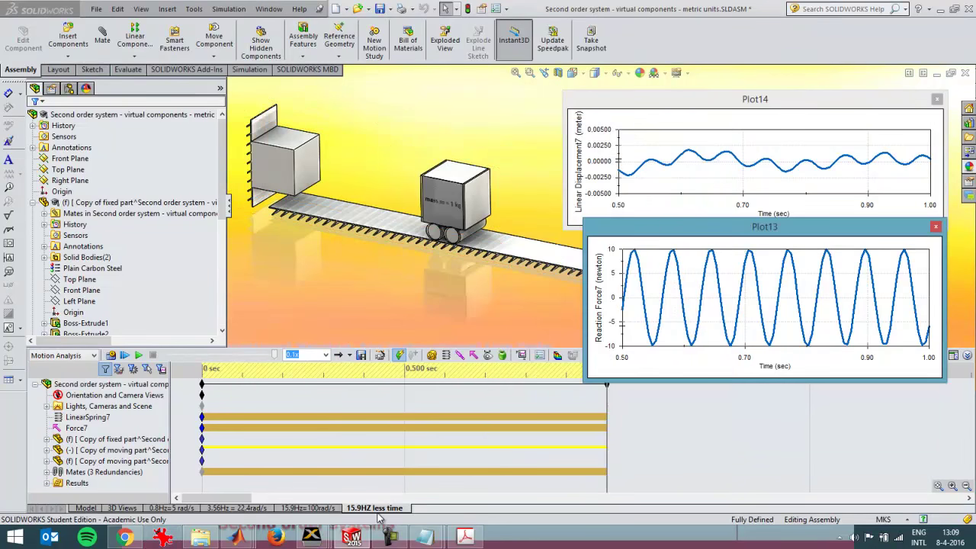
View the plots of the 15.9Hz=100rad/s motion study, and return to the 15.9HZ less time study to examine its displacement and reaction force
click(556, 412)
key(Down)
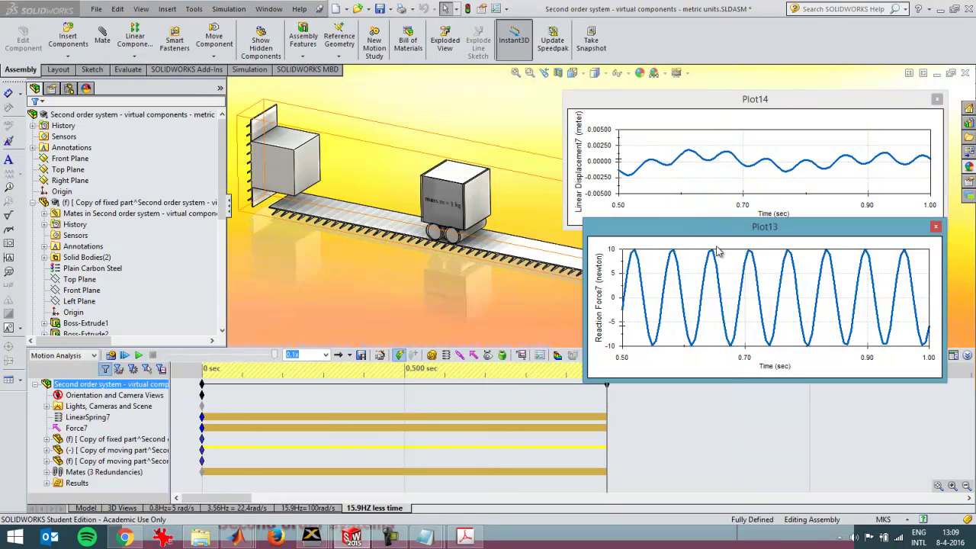
click(305, 507)
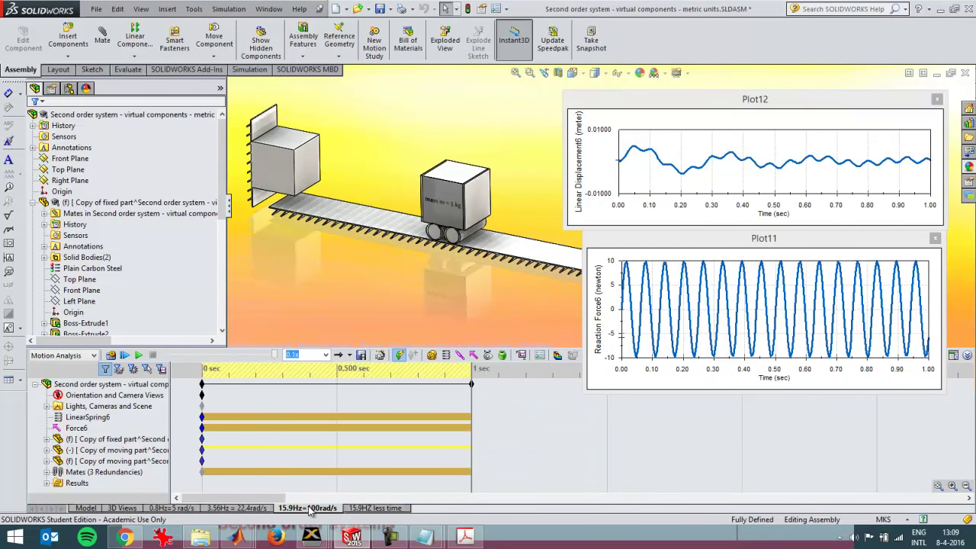
click(368, 508)
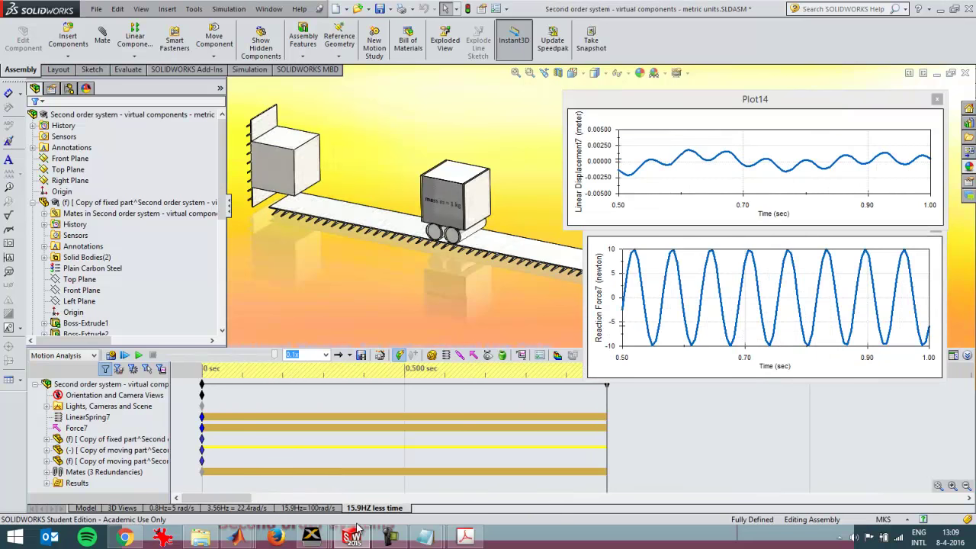
click(850, 282)
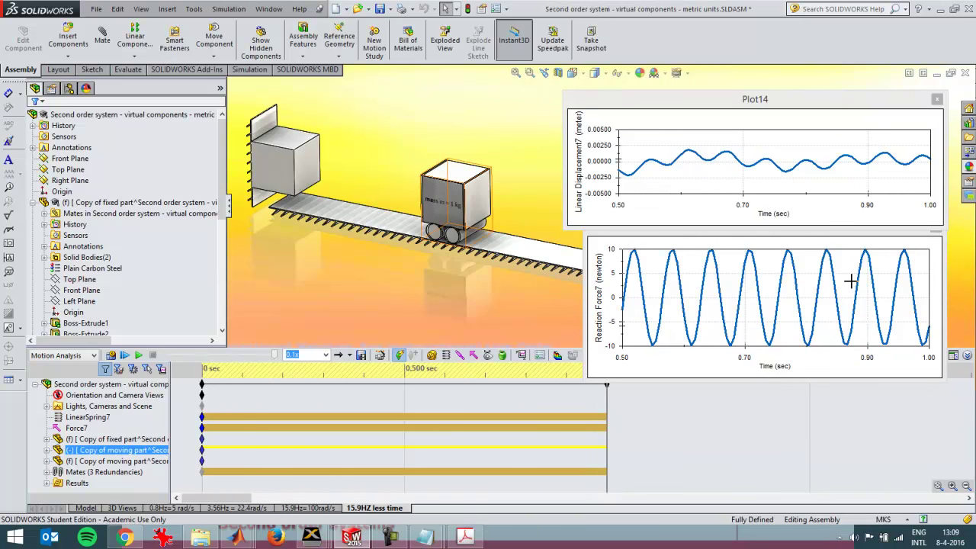